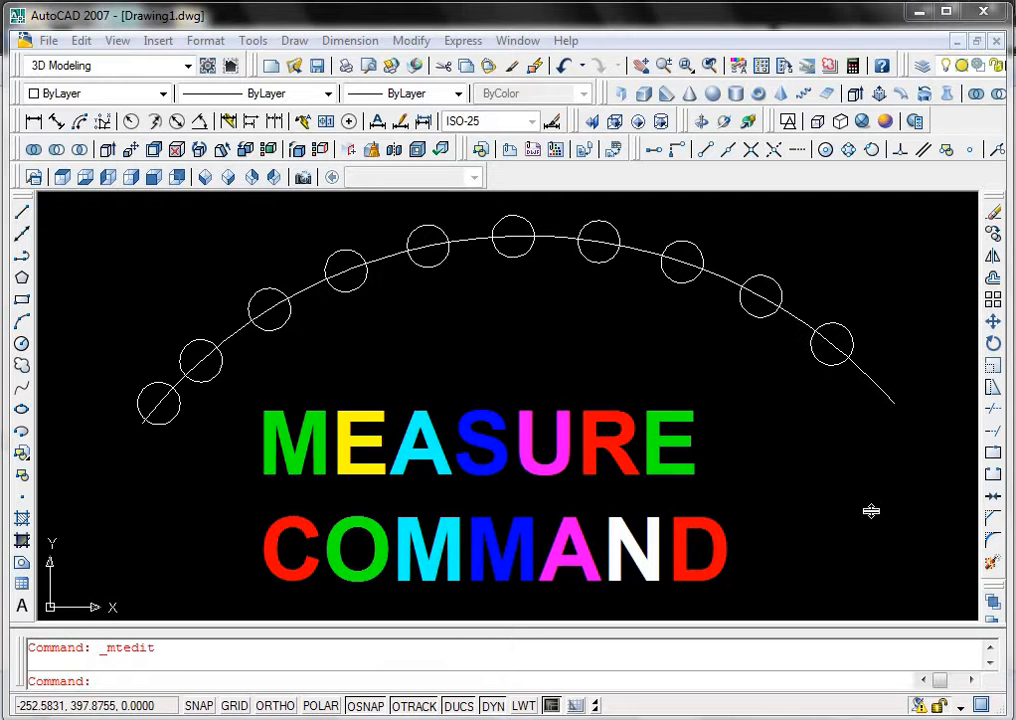
# Erase all existing objects from the drawing, including the arc, its circles and the title text
pyautogui.hotkey('ctrl', 'a')
pyautogui.write('e')
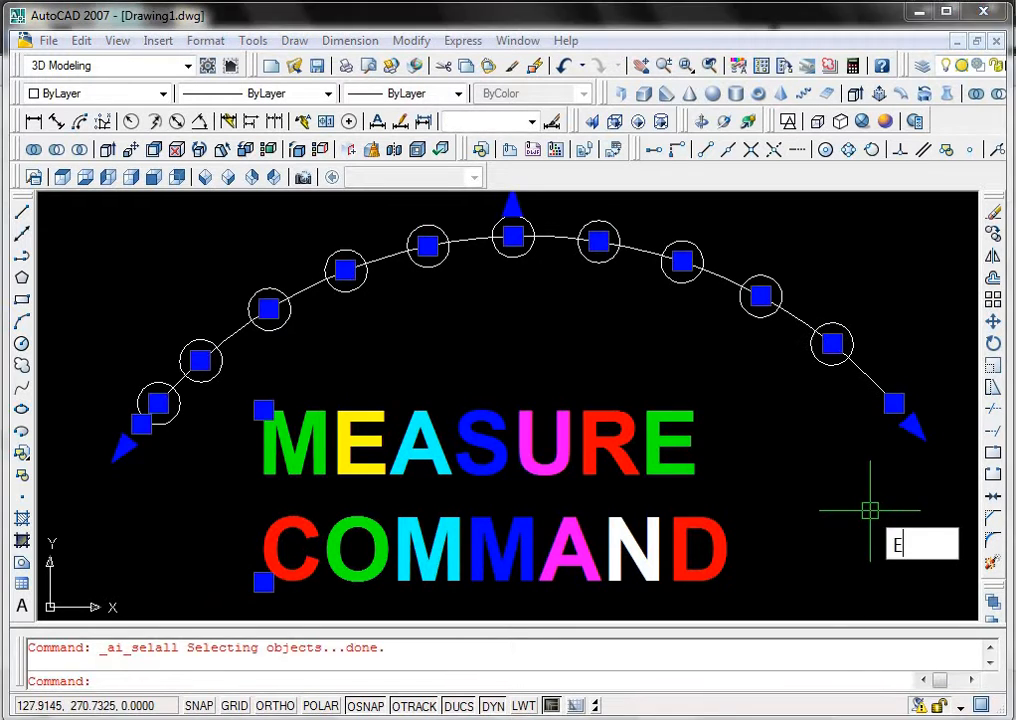
pyautogui.press('Return')
# Draw a wide, upward-bulging three-point arc across the middle of the empty drawing area
pyautogui.write('a')
pyautogui.press('Return')
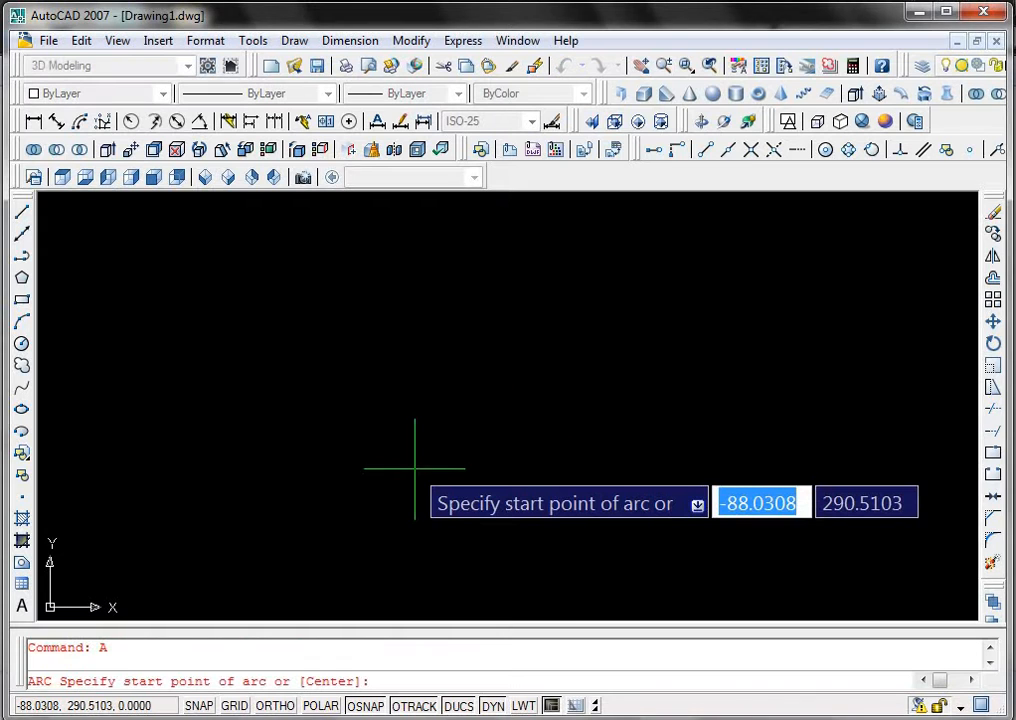
pyautogui.click(272, 460)
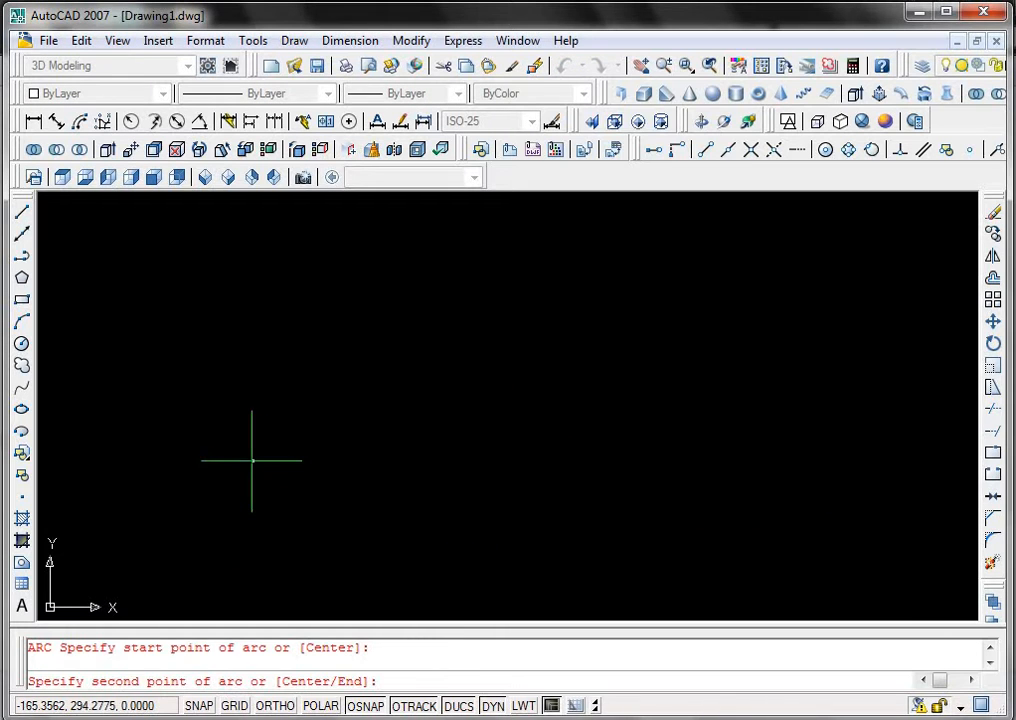
pyautogui.click(521, 344)
pyautogui.click(798, 463)
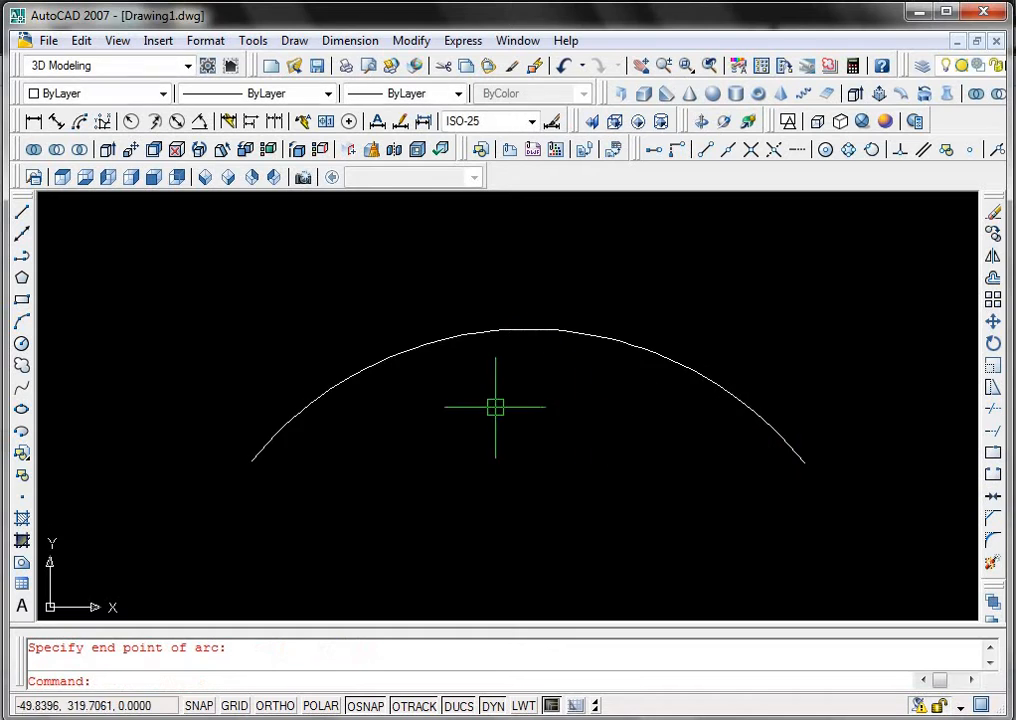
pyautogui.scroll(2, 497, 417)
pyautogui.write('c')
pyautogui.press('Return')
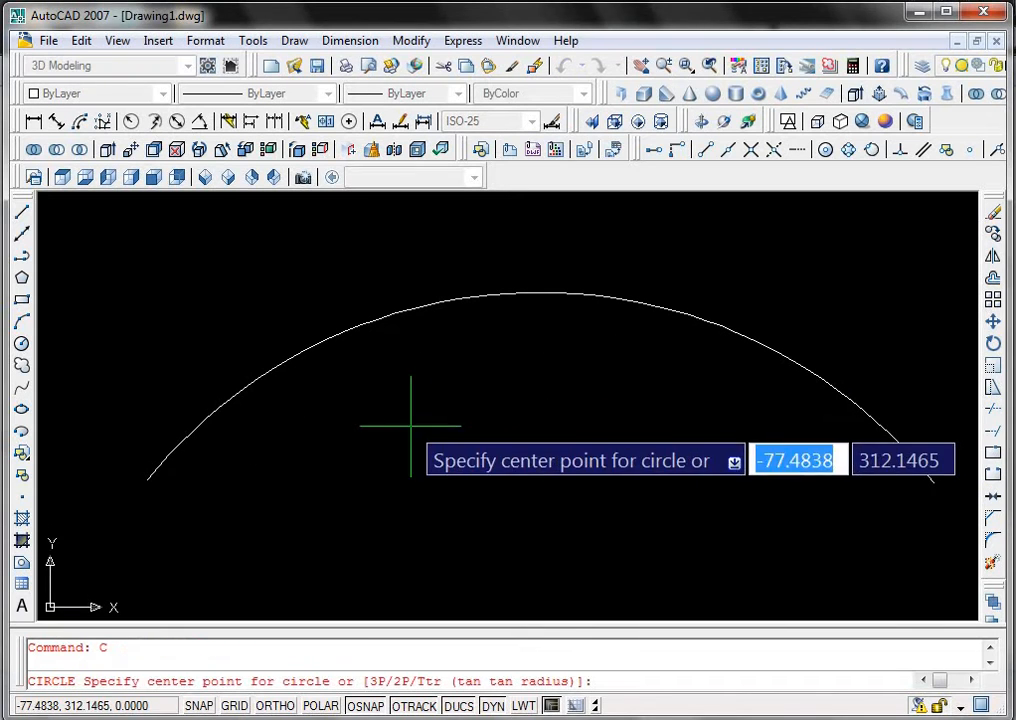
pyautogui.click(168, 455)
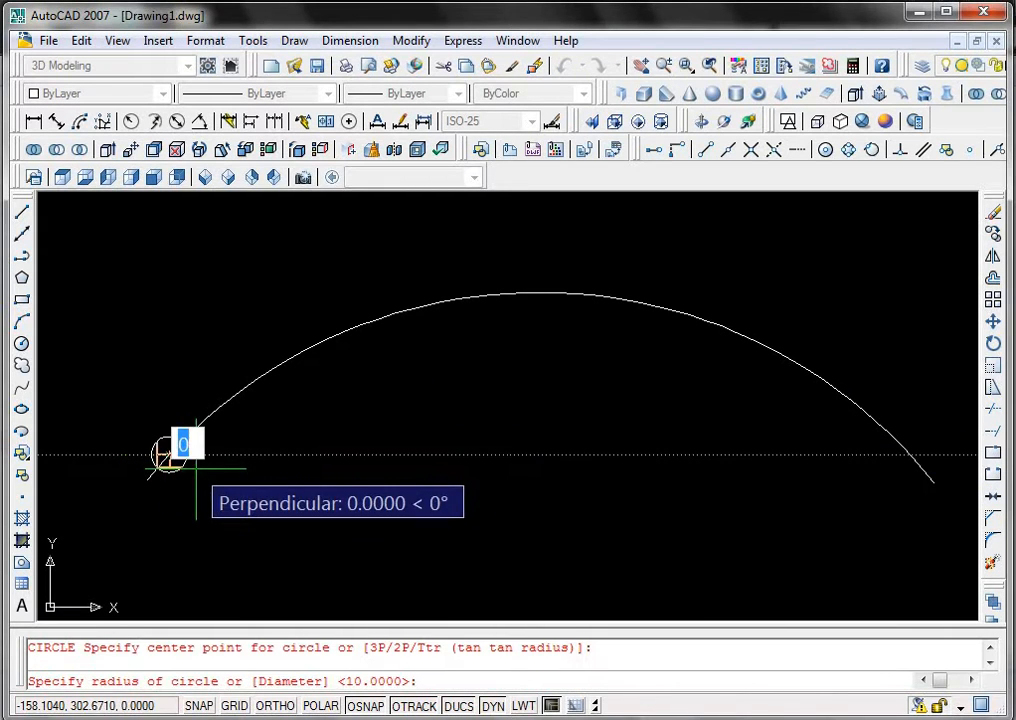
pyautogui.click(196, 468)
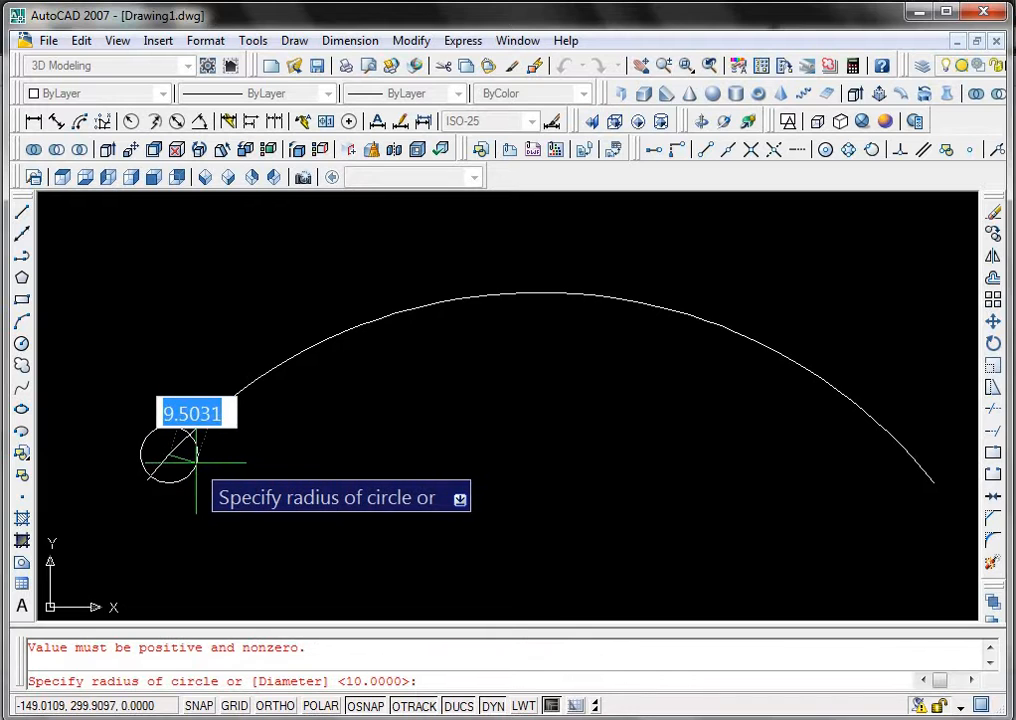
pyautogui.click(175, 457)
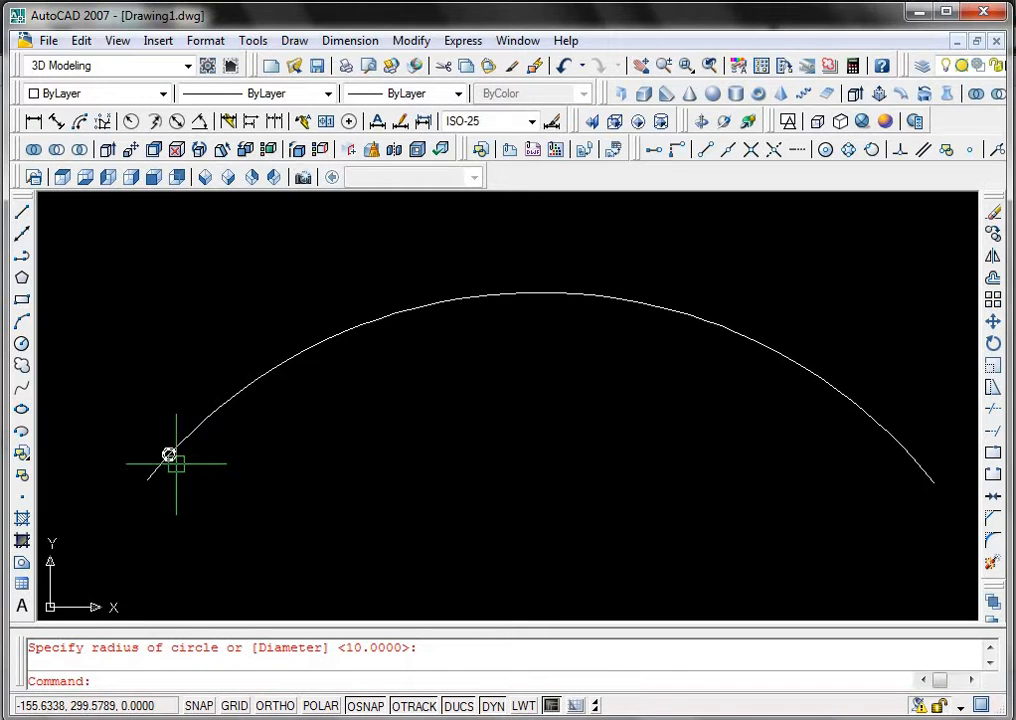
pyautogui.click(169, 456)
pyautogui.press('Delete')
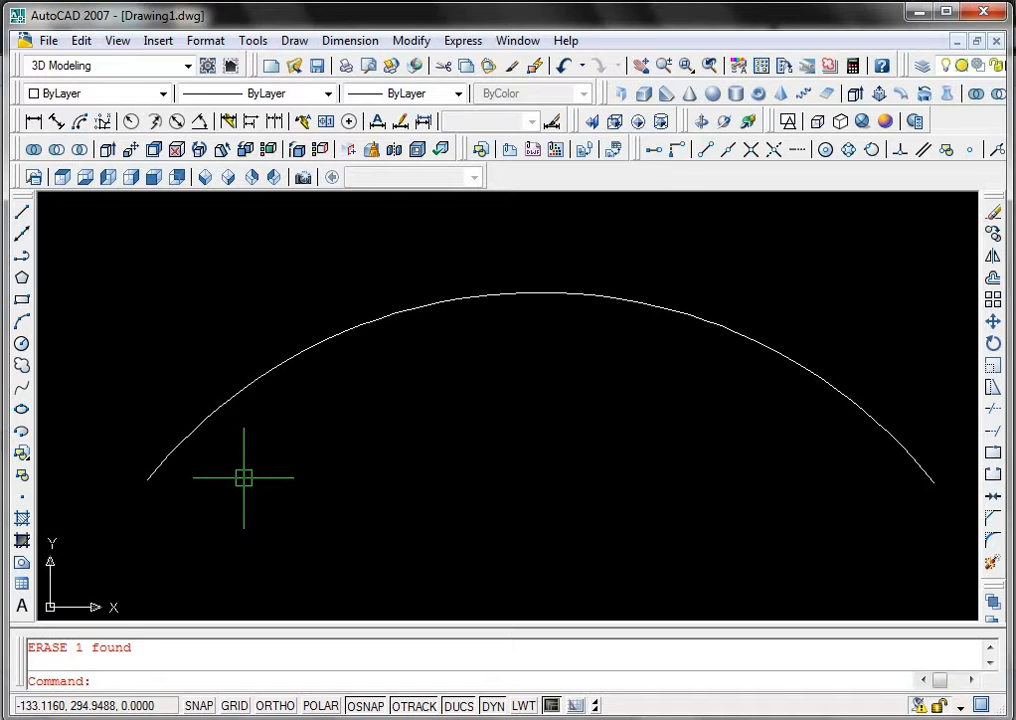
# List the arc's properties, highlight its length entry in the report, and close the report window
pyautogui.write('LI')
pyautogui.press('Return')
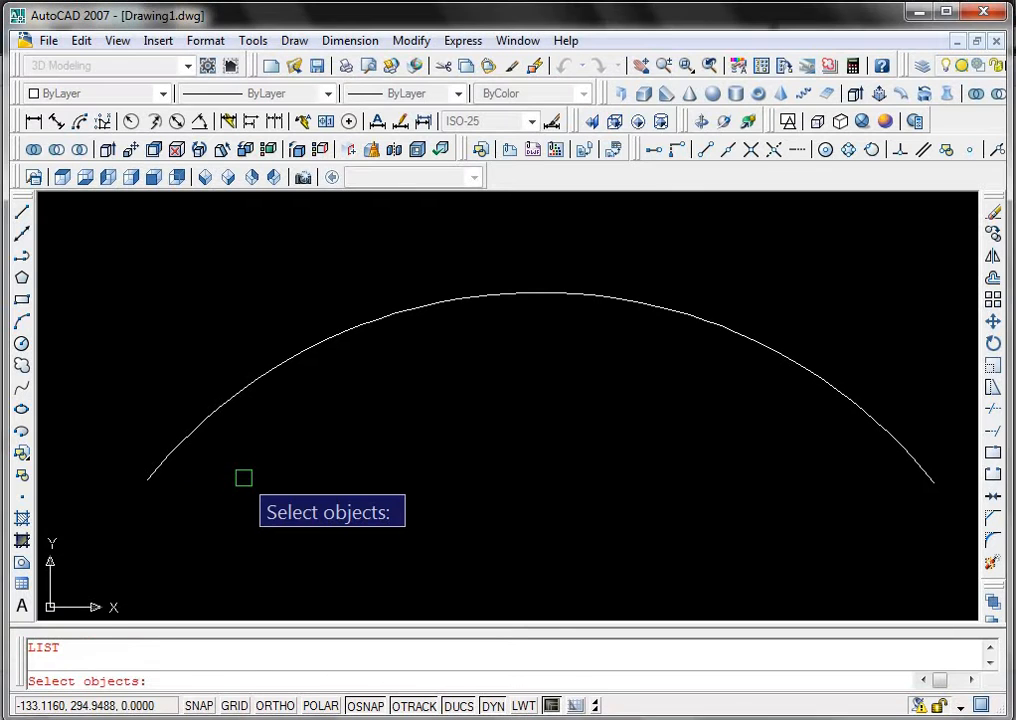
pyautogui.click(247, 381)
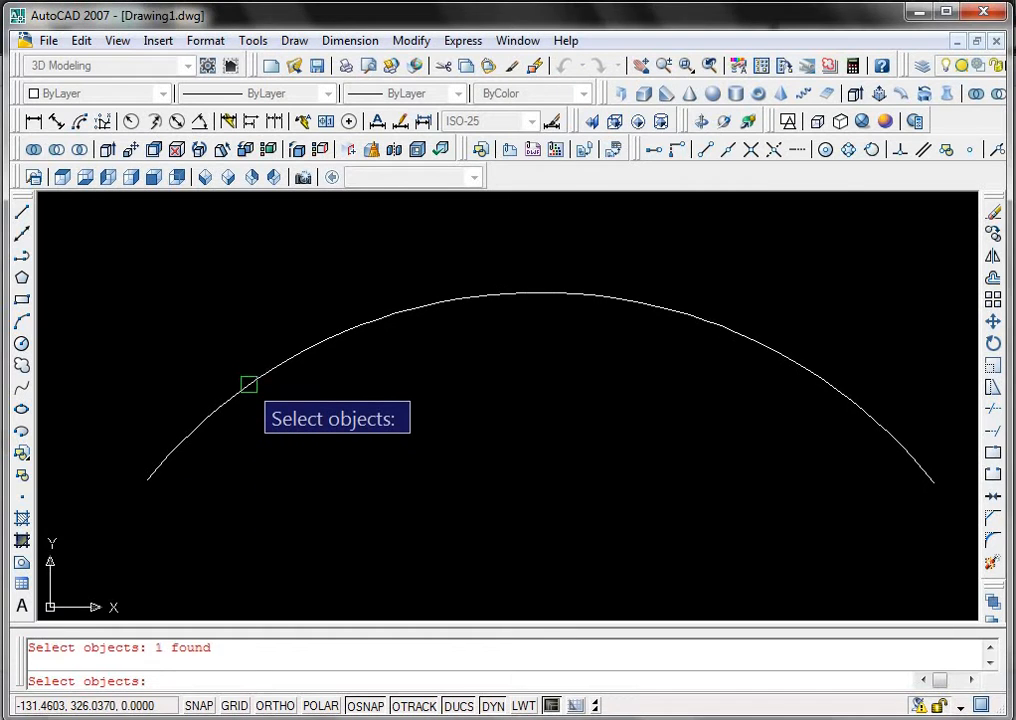
pyautogui.press('Return')
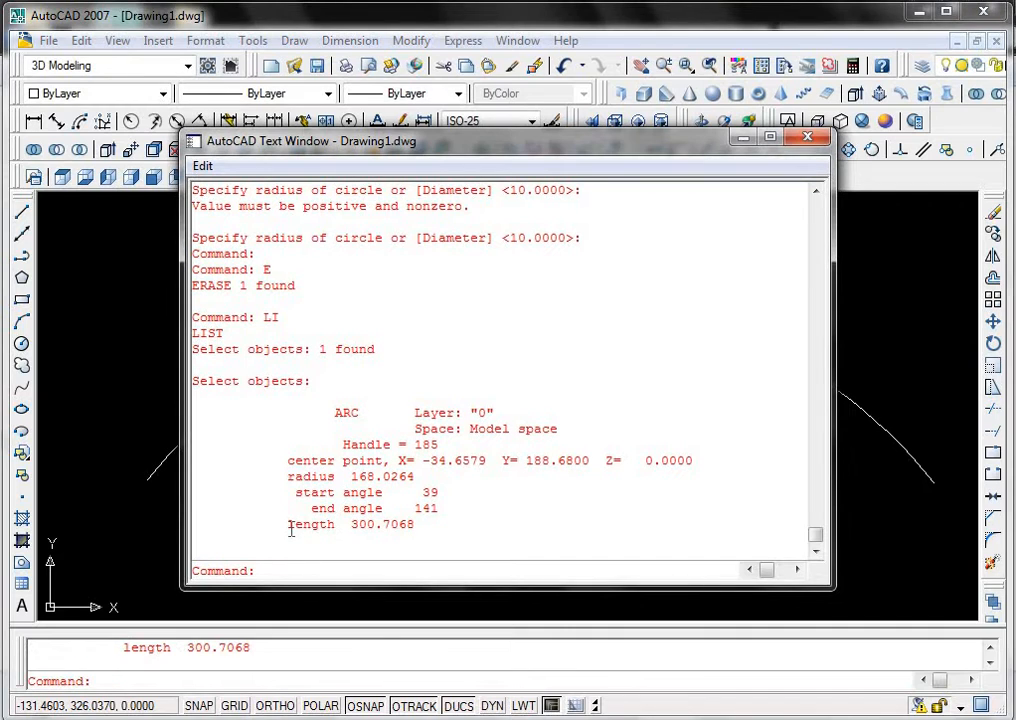
pyautogui.moveTo(288, 524); pyautogui.dragTo(419, 524)
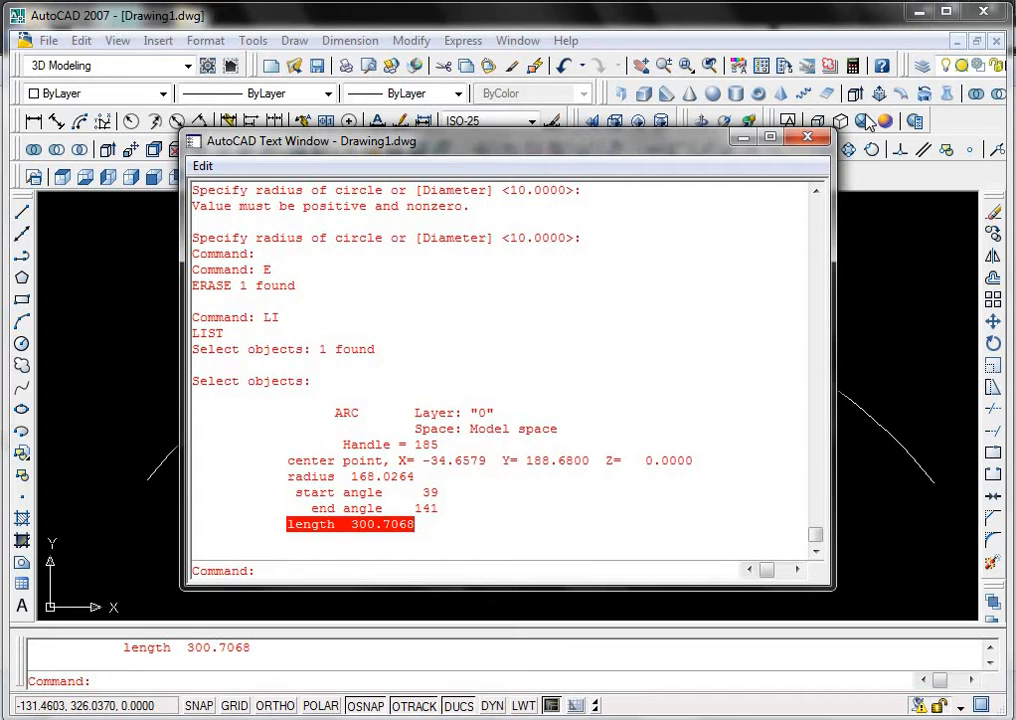
pyautogui.click(816, 138)
# Draw a circle of radius 10 centred on the arc near its left end
pyautogui.write('c')
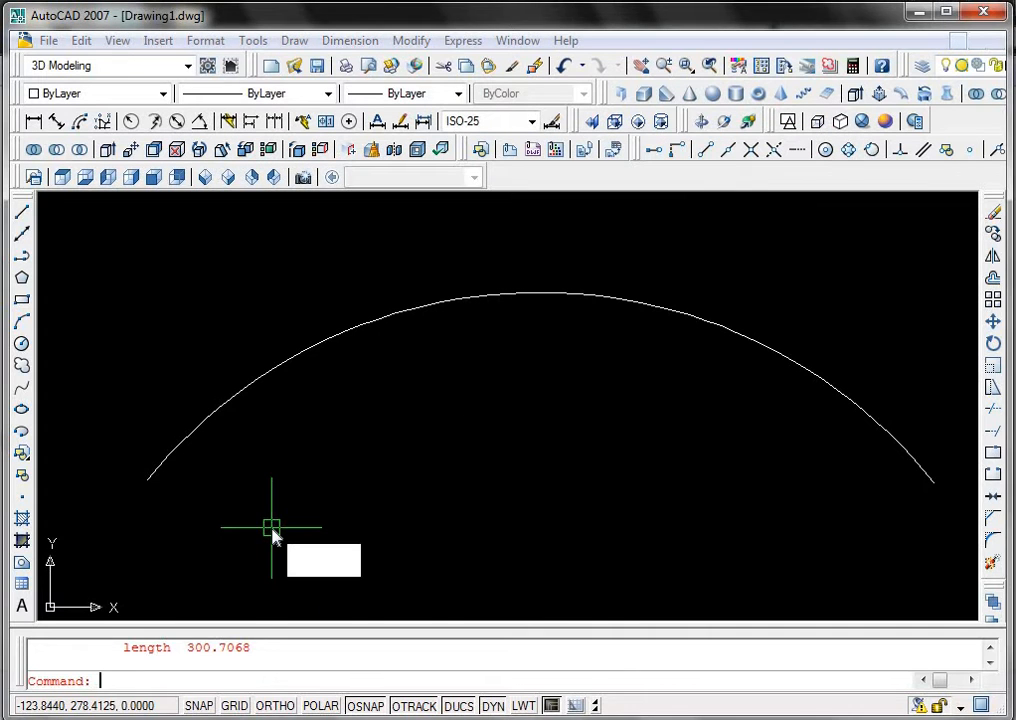
pyautogui.press('Return')
pyautogui.click(176, 447)
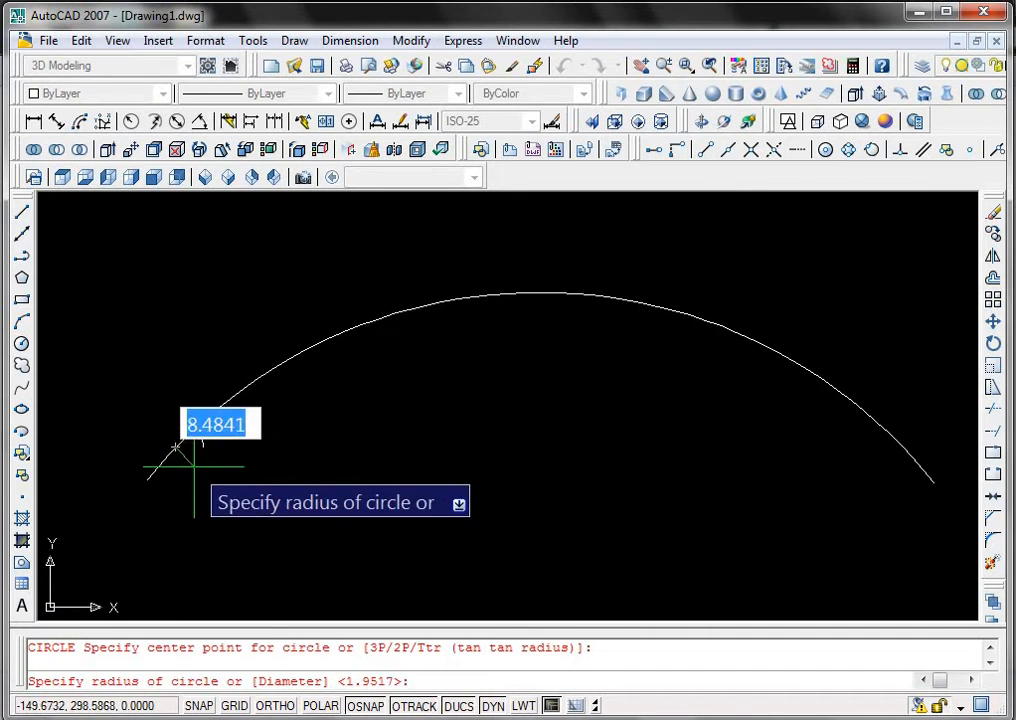
pyautogui.write('10')
pyautogui.press('Return')
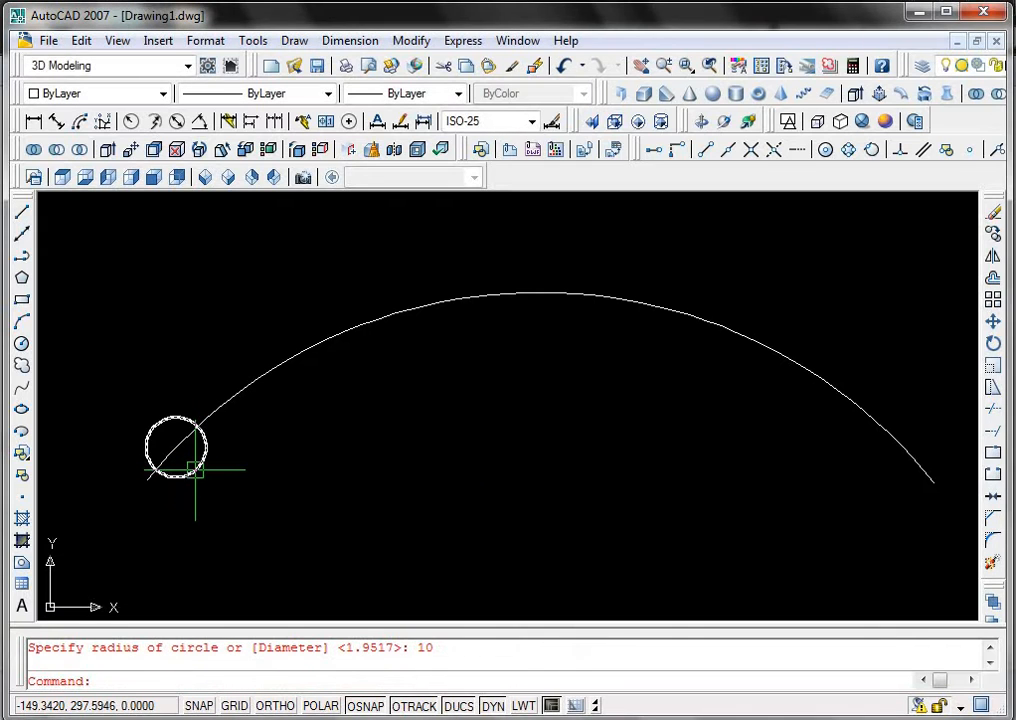
pyautogui.click(294, 40)
pyautogui.moveTo(436, 437)
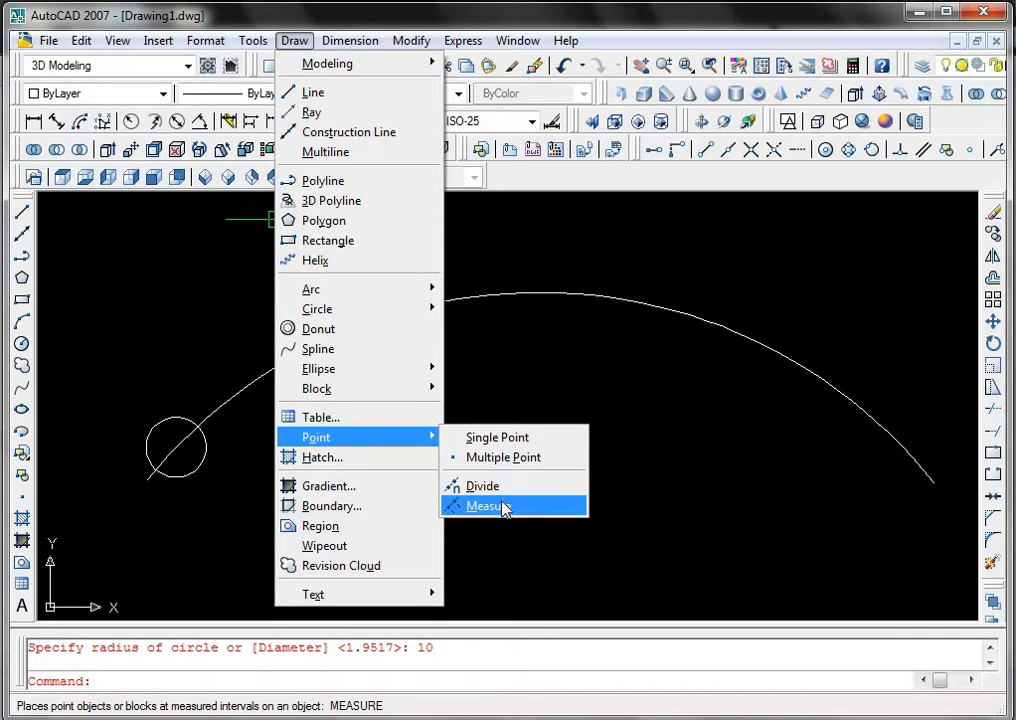
pyautogui.click(484, 545)
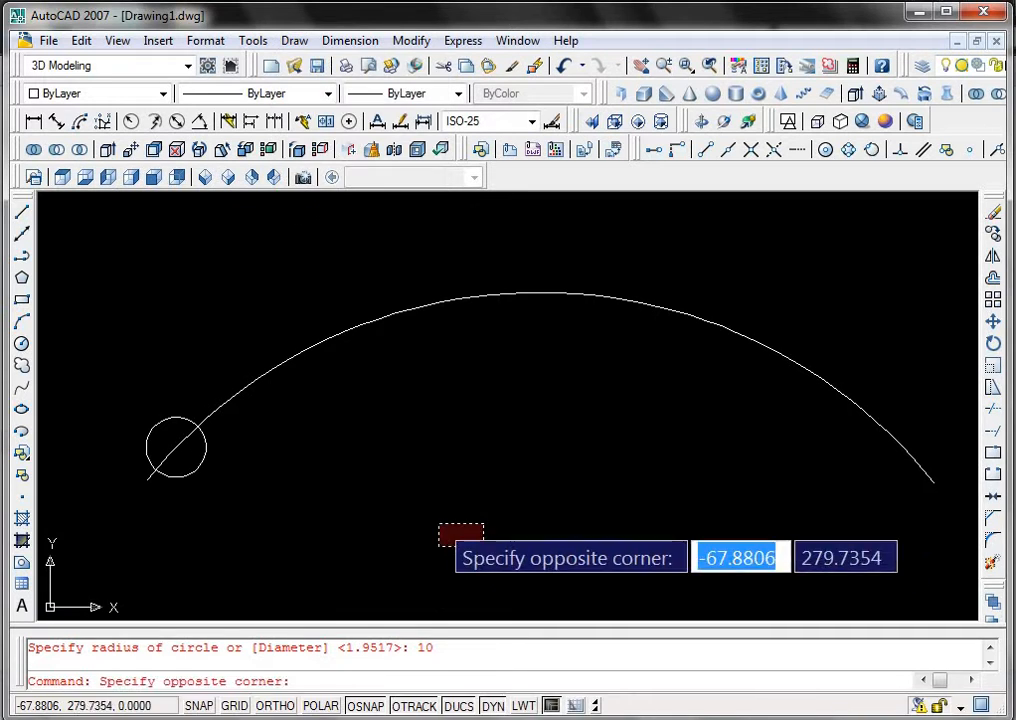
pyautogui.click(440, 522)
pyautogui.write('me')
pyautogui.press('Return')
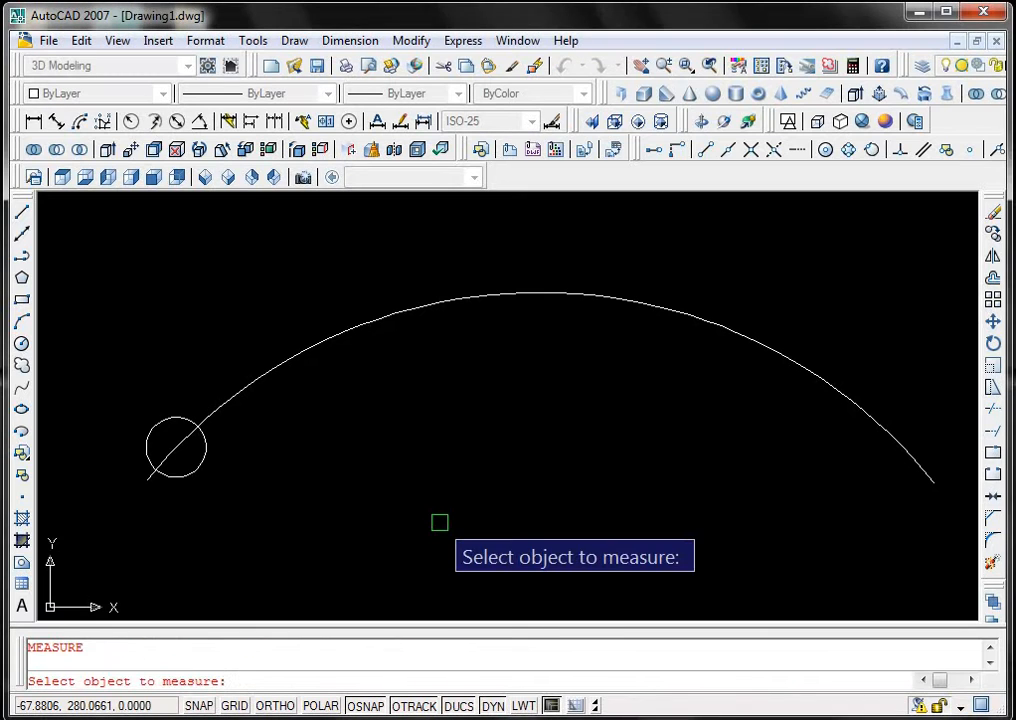
pyautogui.press('Escape')
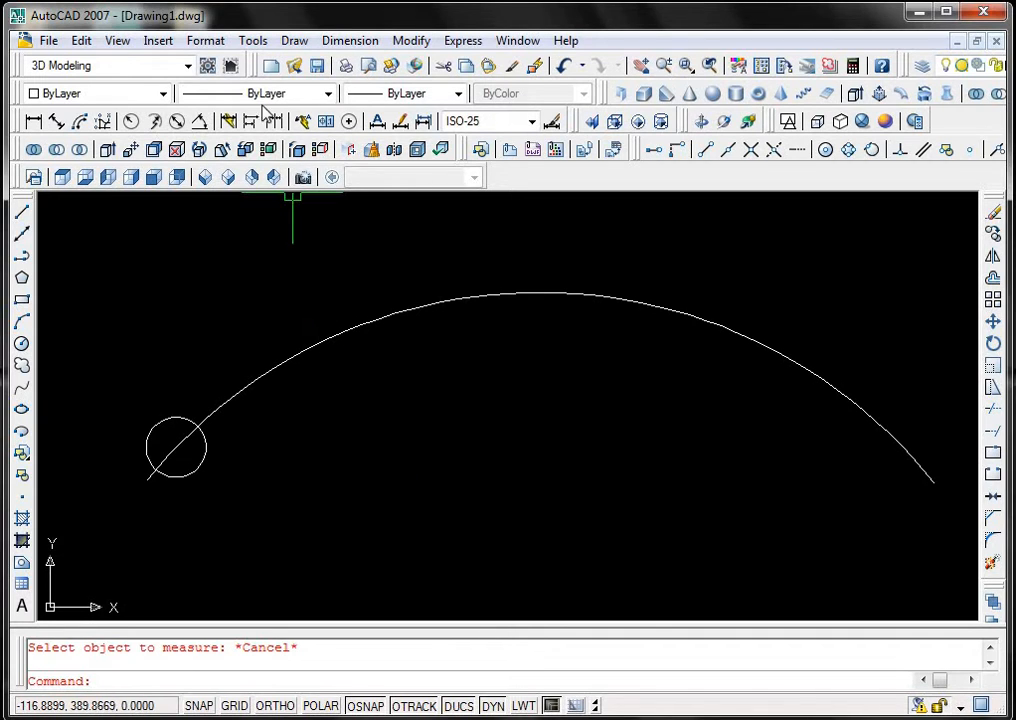
pyautogui.click(294, 40)
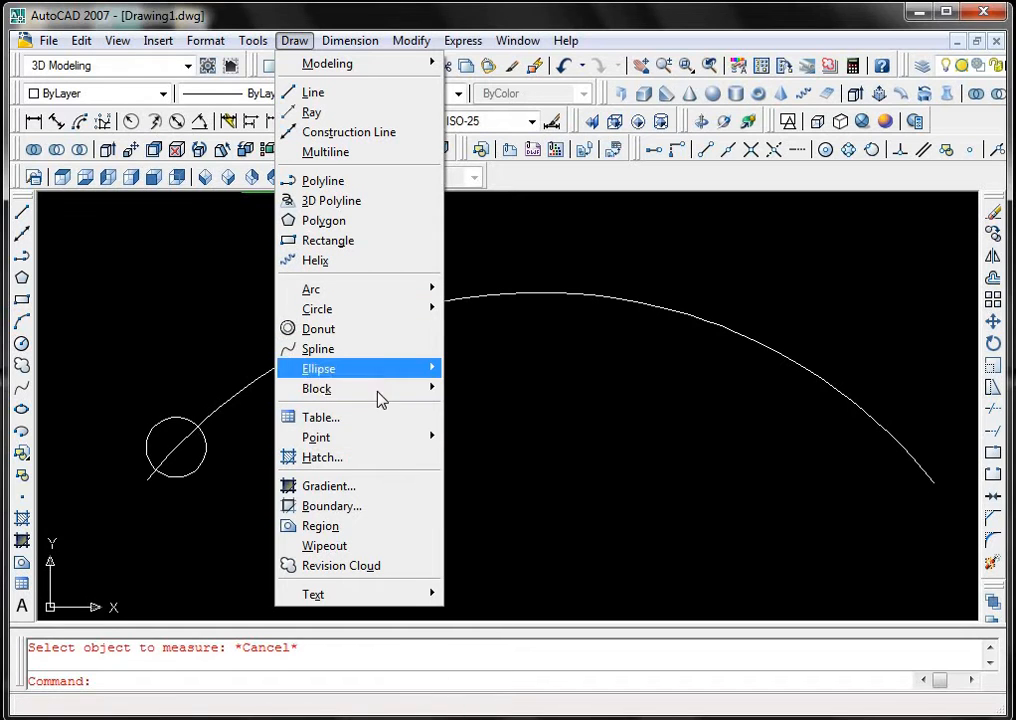
pyautogui.moveTo(376, 392)
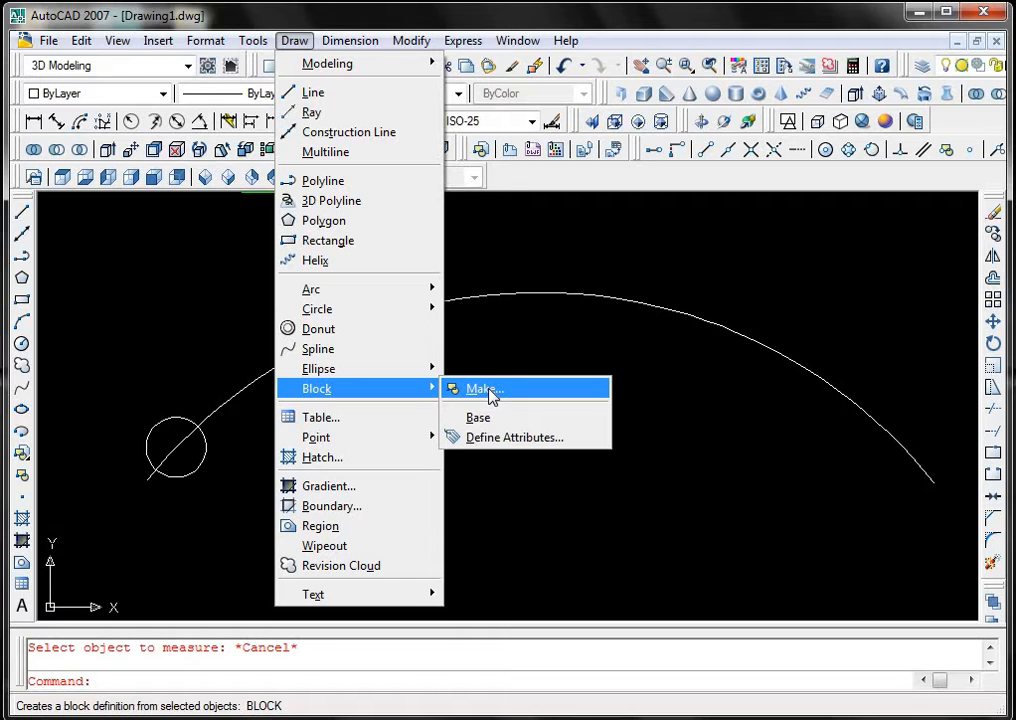
pyautogui.click(484, 389)
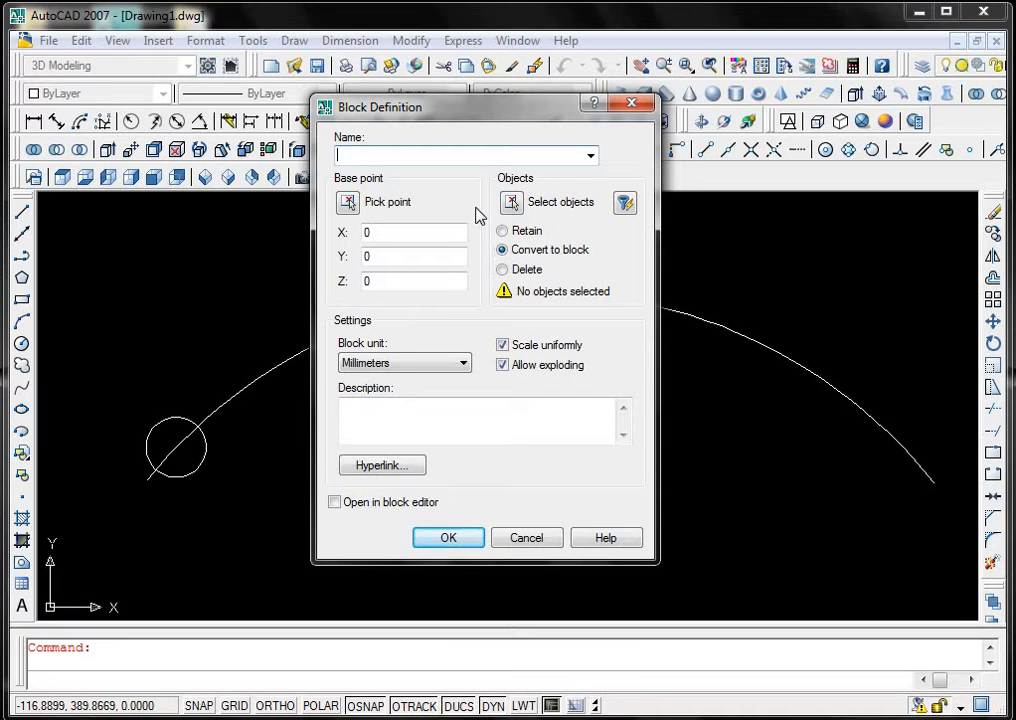
pyautogui.click(631, 104)
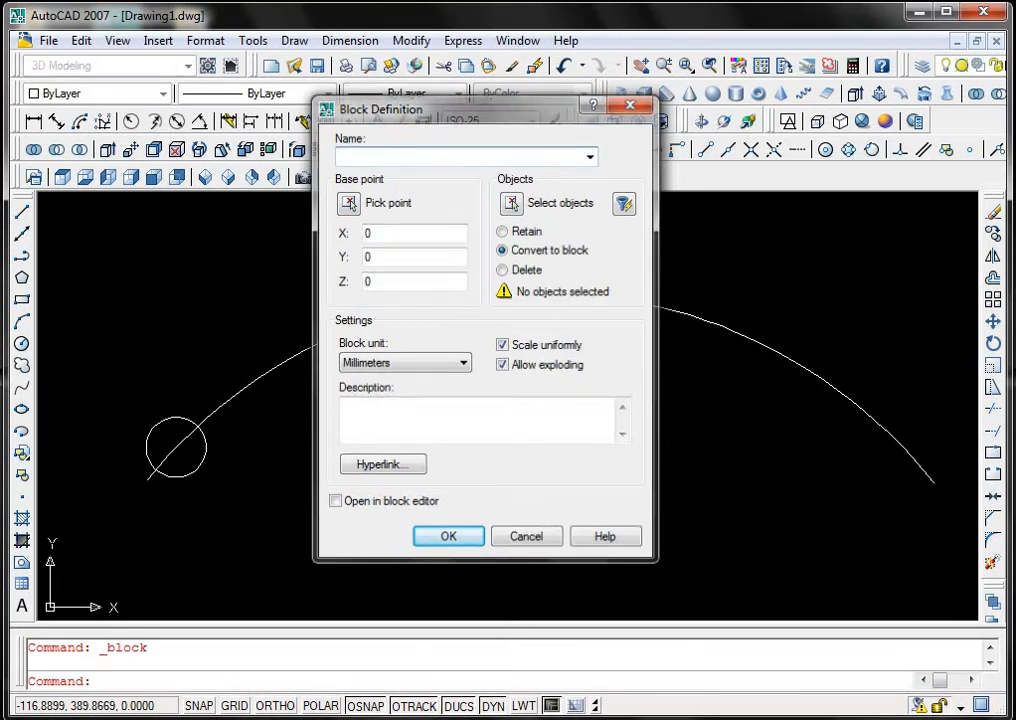
# Define the circle as a block named I with its base point at the circle's centre, redefining the existing block
pyautogui.write('B')
pyautogui.press('Return')
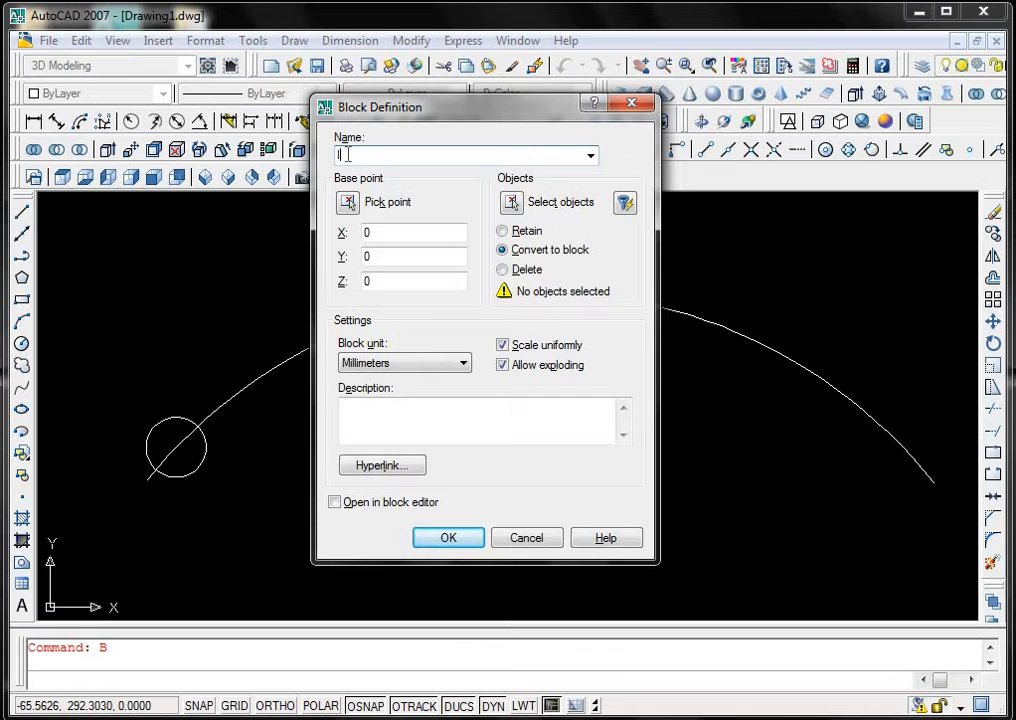
pyautogui.click(347, 204)
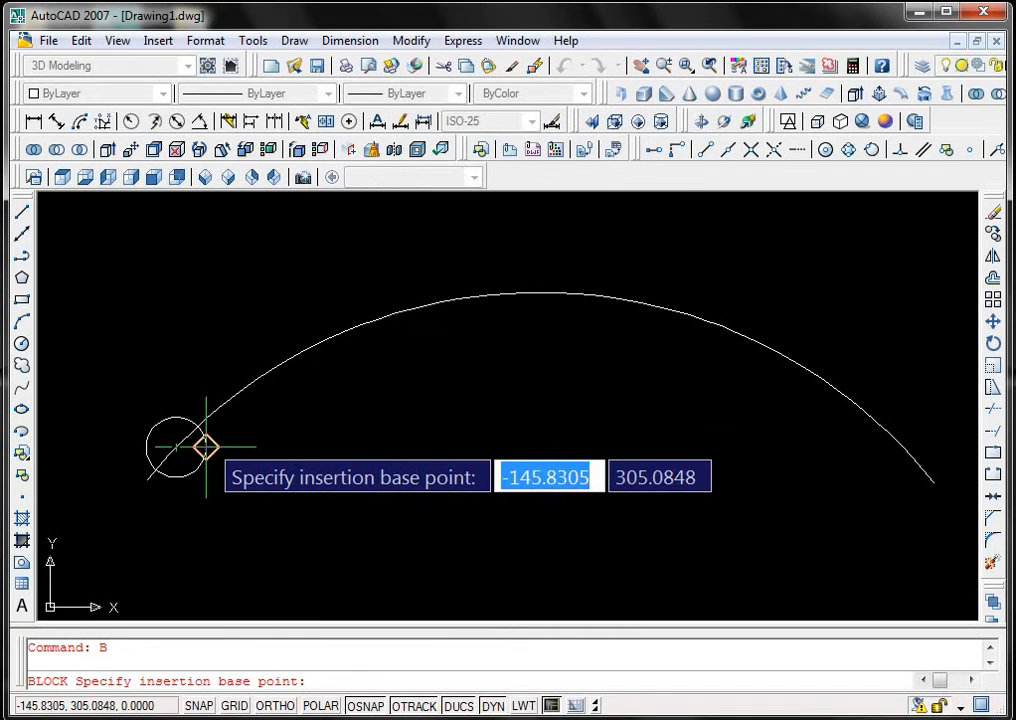
pyautogui.click(178, 453)
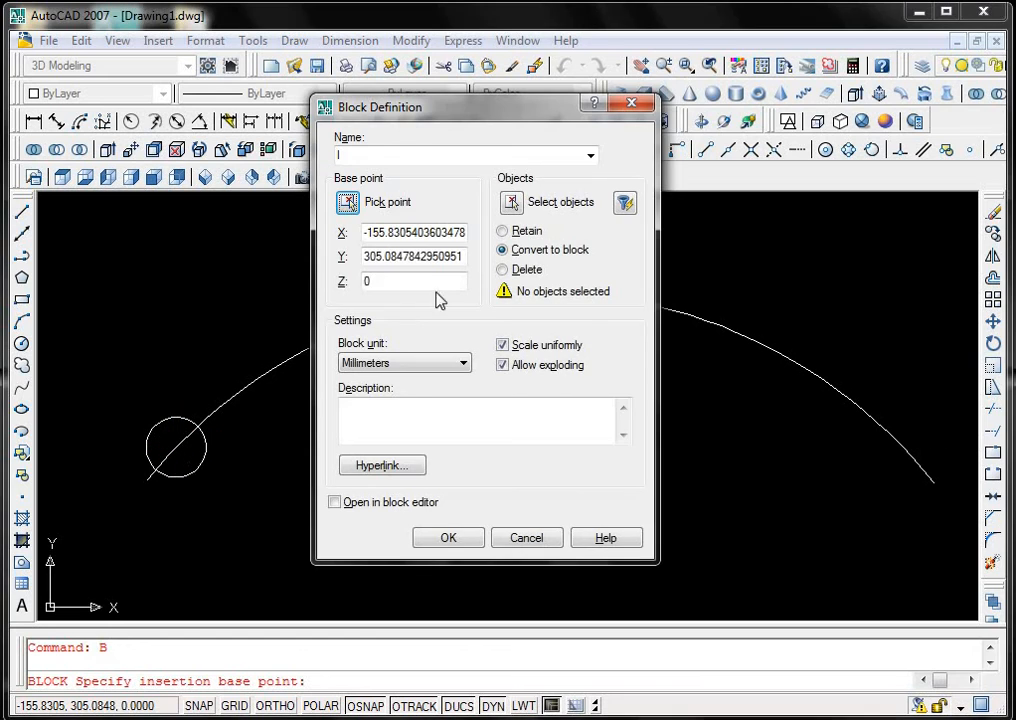
pyautogui.click(514, 204)
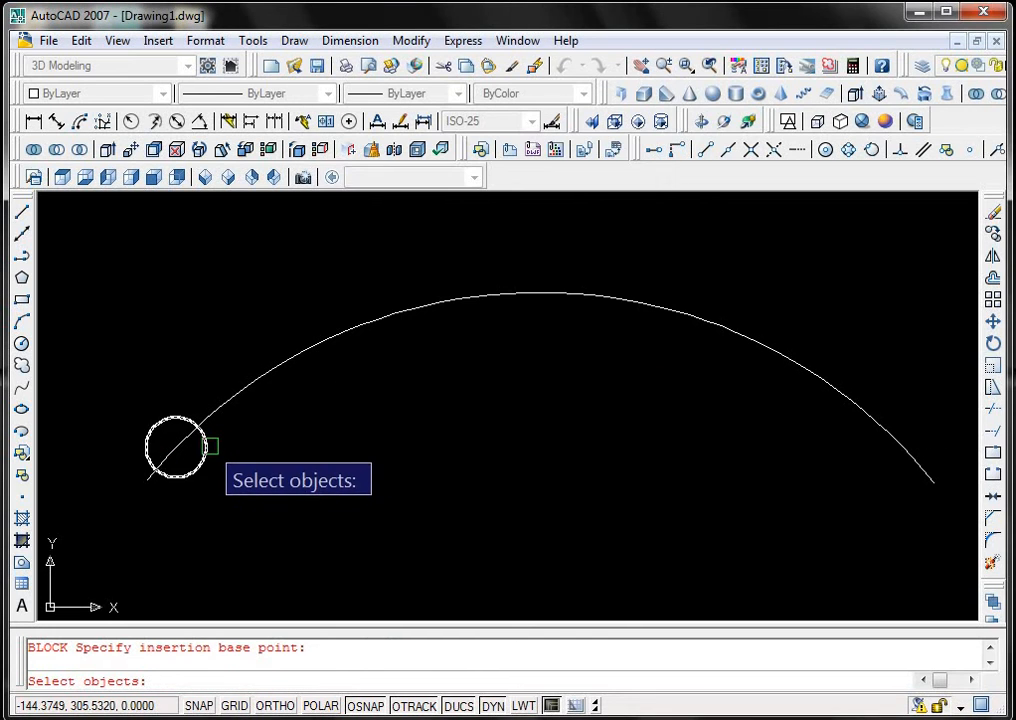
pyautogui.click(208, 445)
pyautogui.press('Return')
pyautogui.click(446, 535)
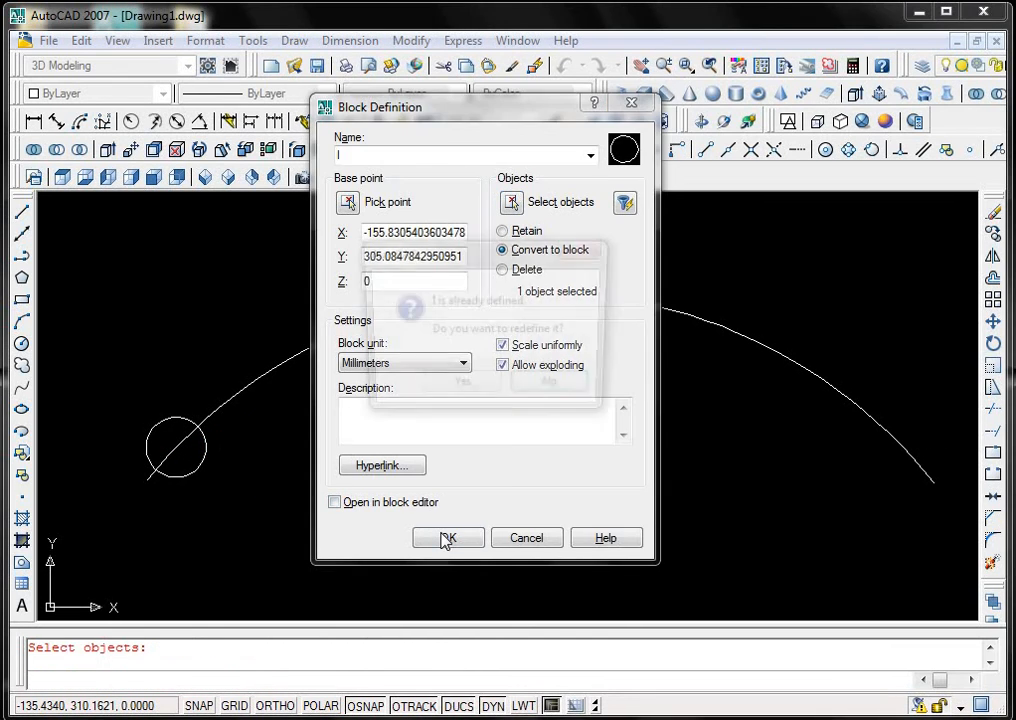
pyautogui.click(460, 389)
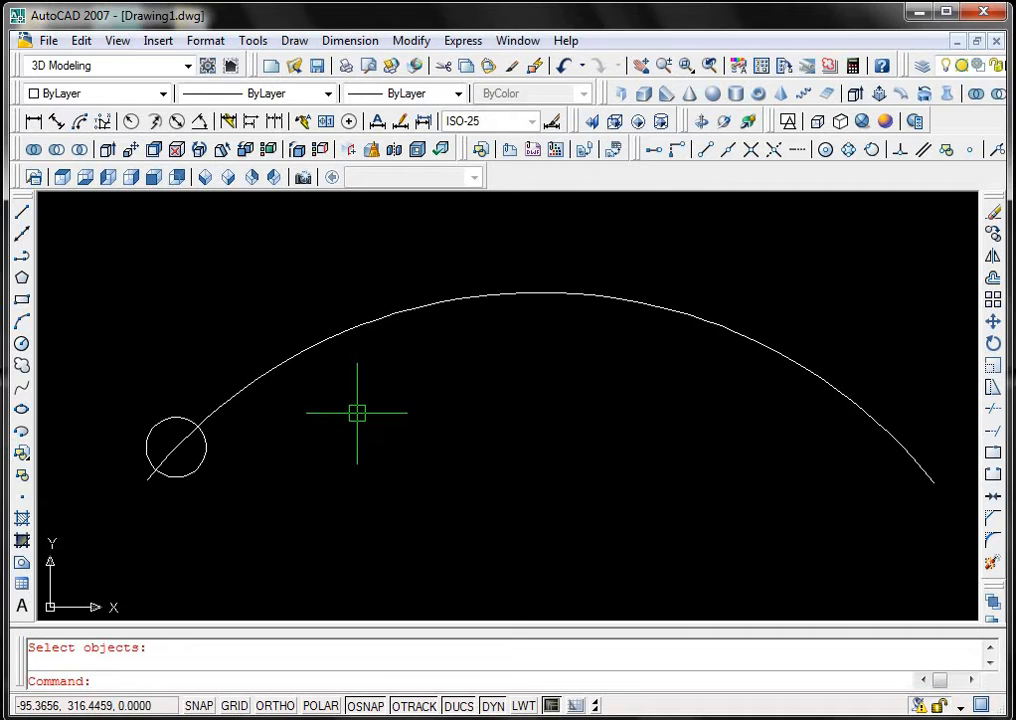
# Measure the arc with block I, aligned with the arc, using a segment length of 100
pyautogui.write('ME')
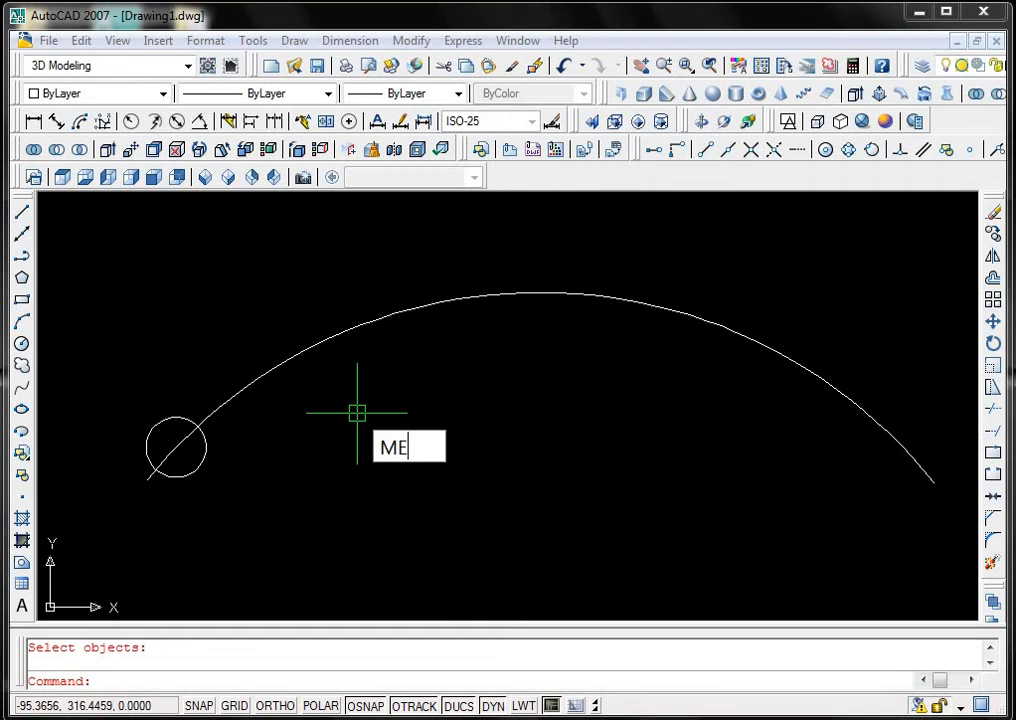
pyautogui.press('Return')
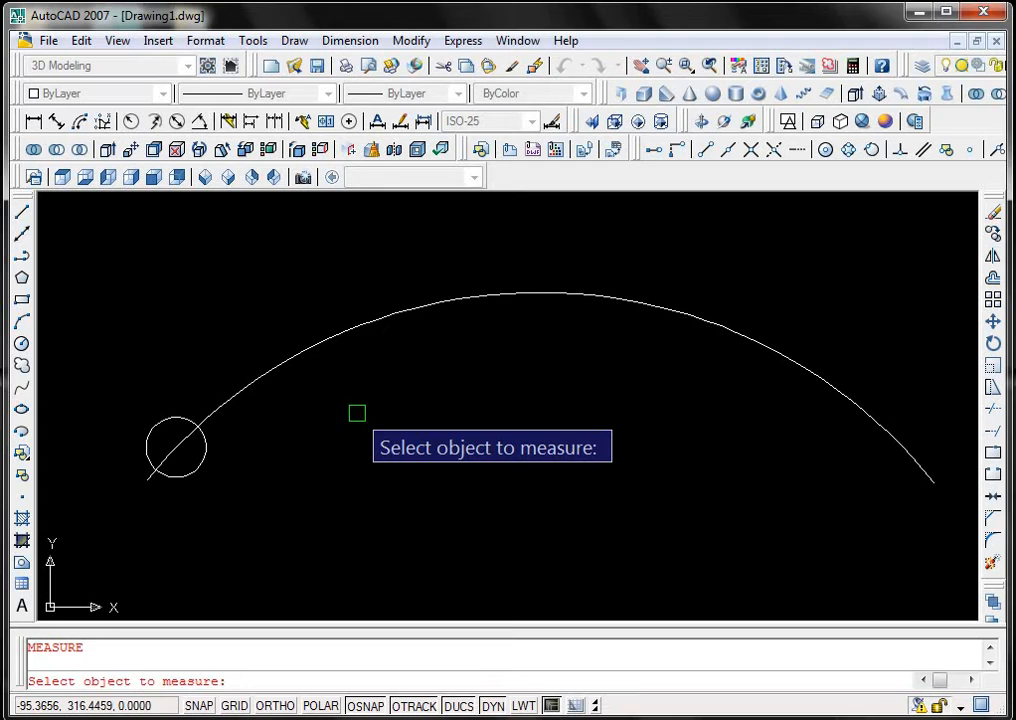
pyautogui.click(301, 348)
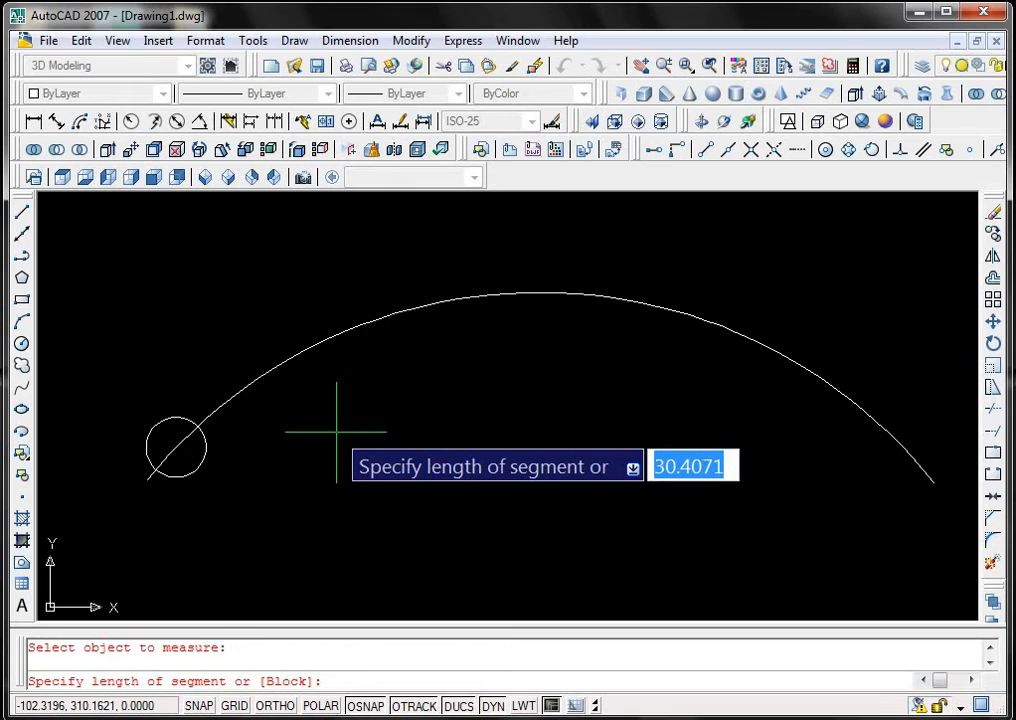
pyautogui.write('B')
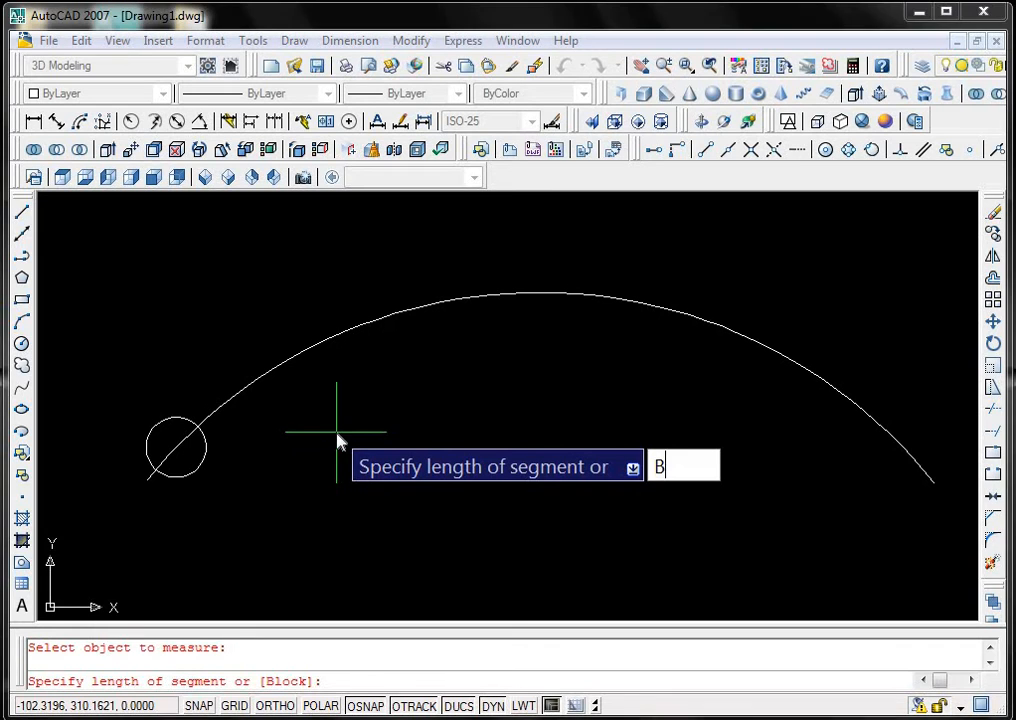
pyautogui.press('Return')
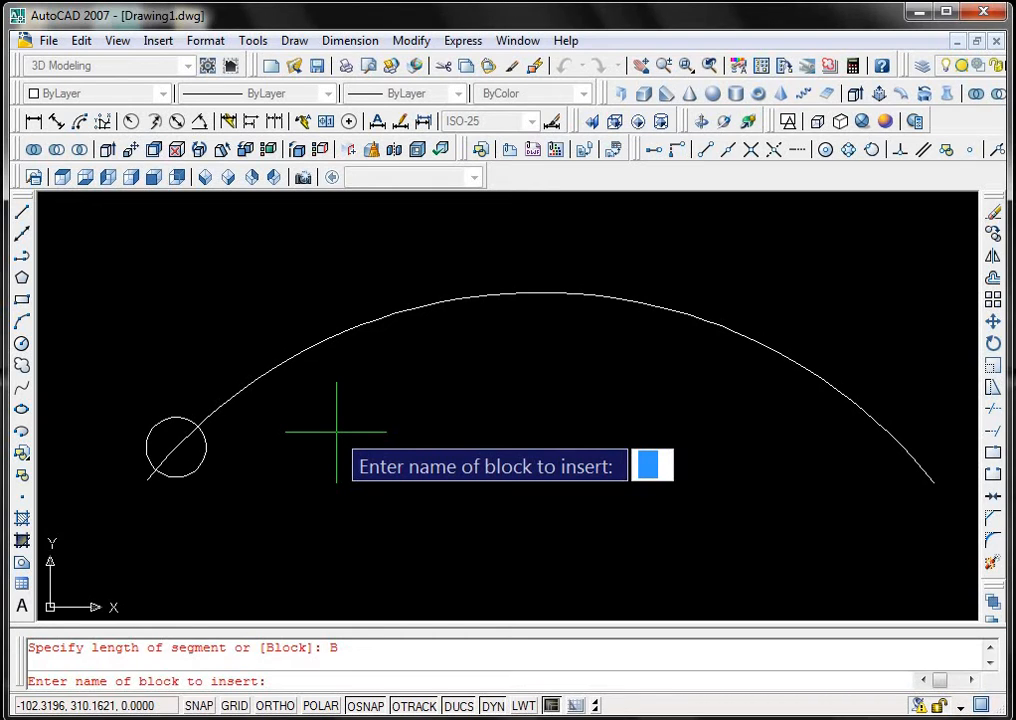
pyautogui.write('I')
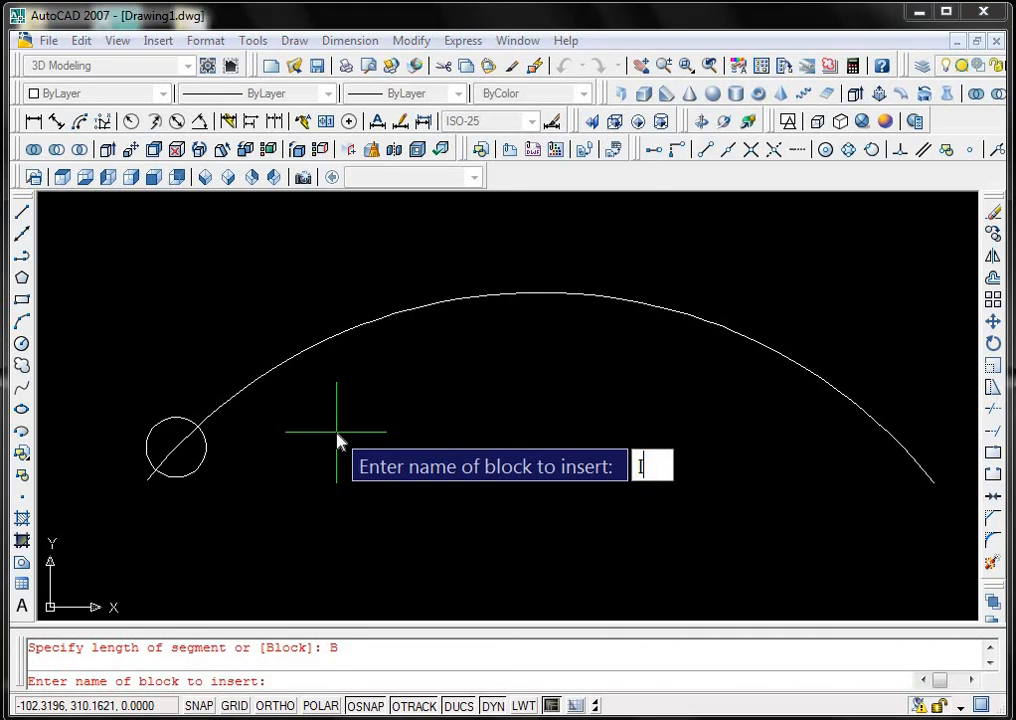
pyautogui.press('Return')
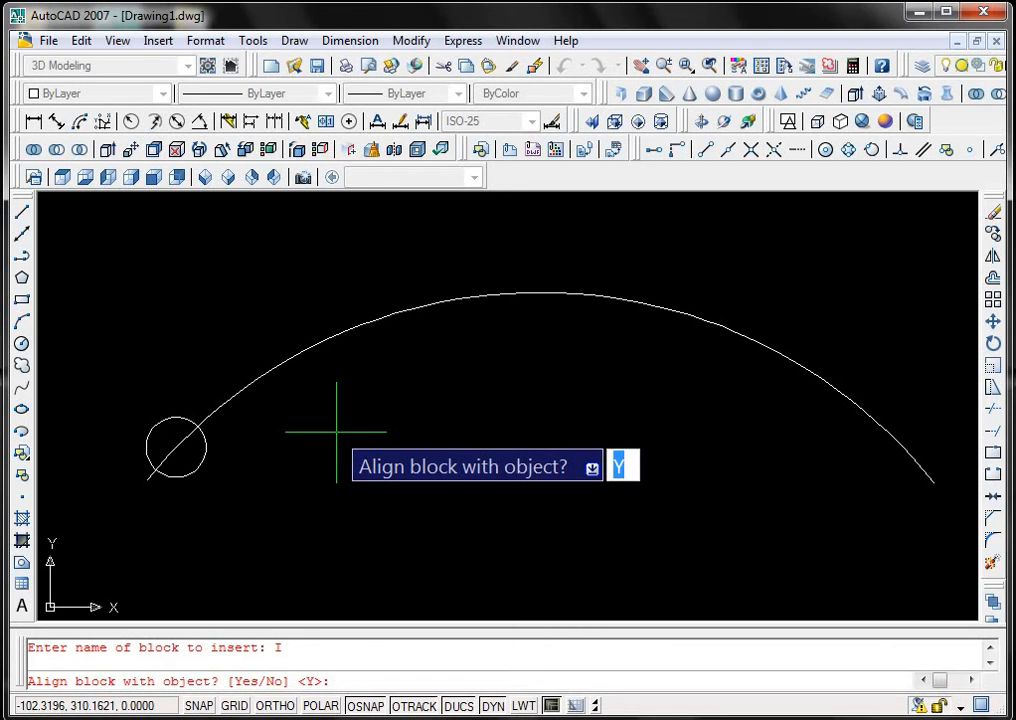
pyautogui.press('Return')
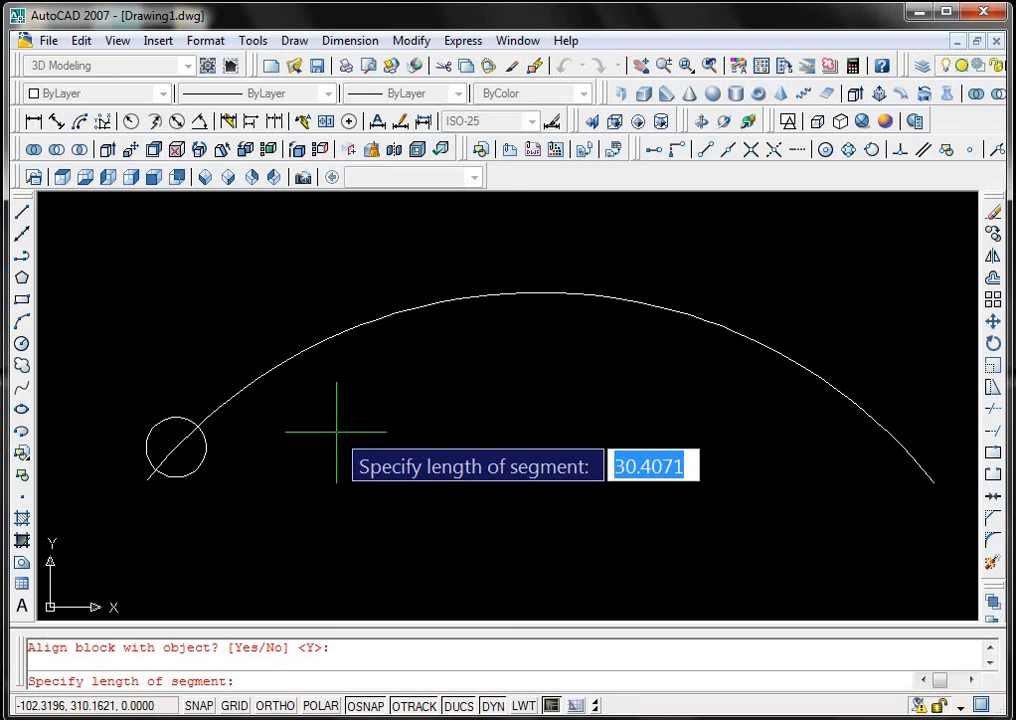
pyautogui.write('100')
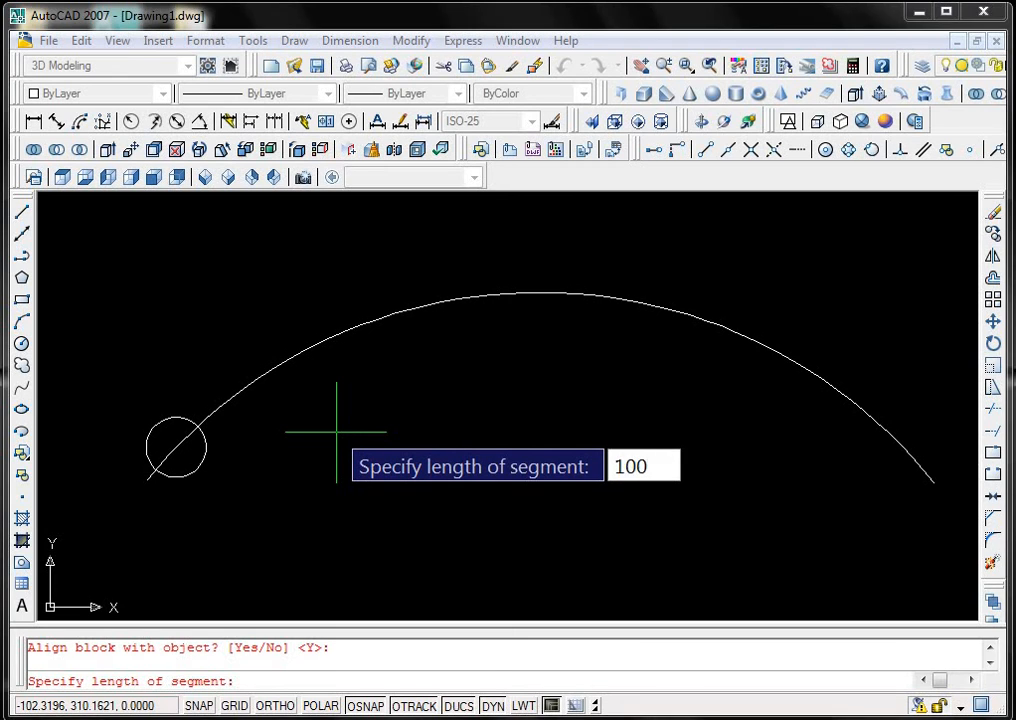
pyautogui.press('Return')
pyautogui.scroll(-2, 340, 438)
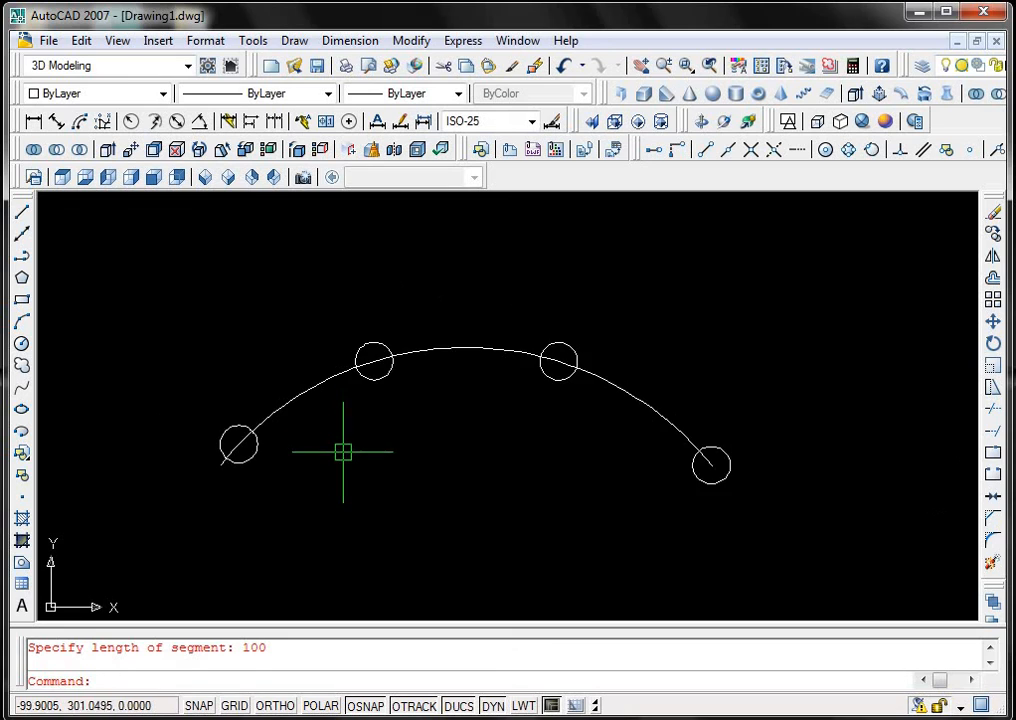
pyautogui.scroll(1, 345, 449)
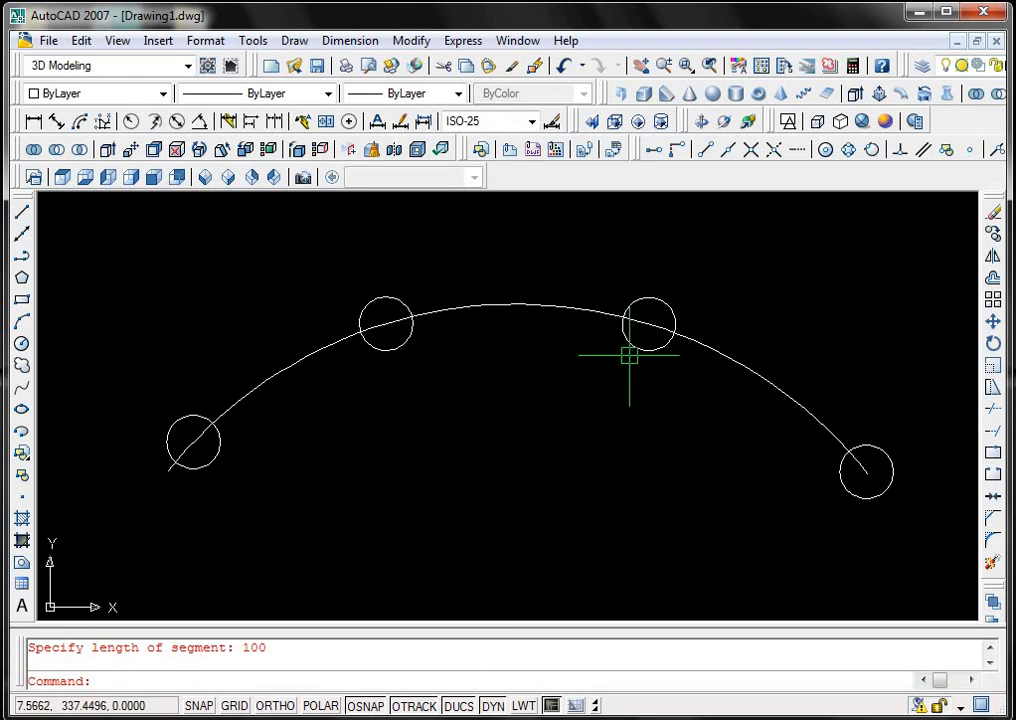